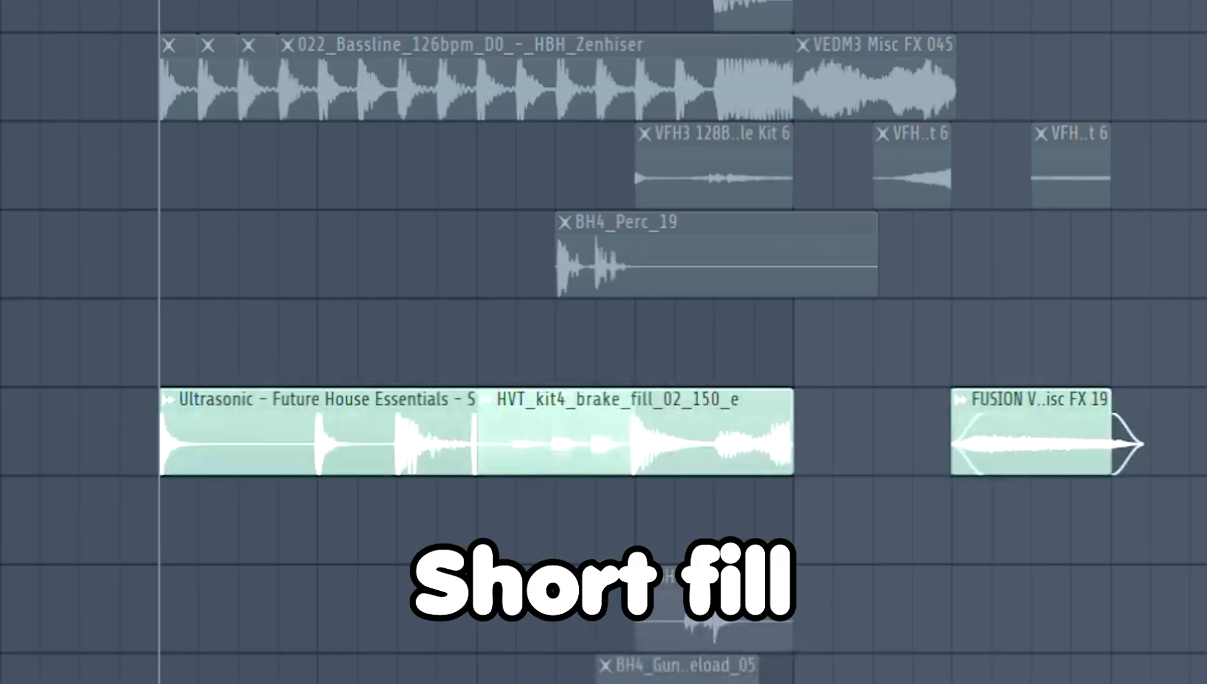
Step: Play the short fill and solo the Brooks FX Downlifter 6, BH4_Downfilter_03 and 002_a__Synth_Loop tracks in turn to audition them
key("space")
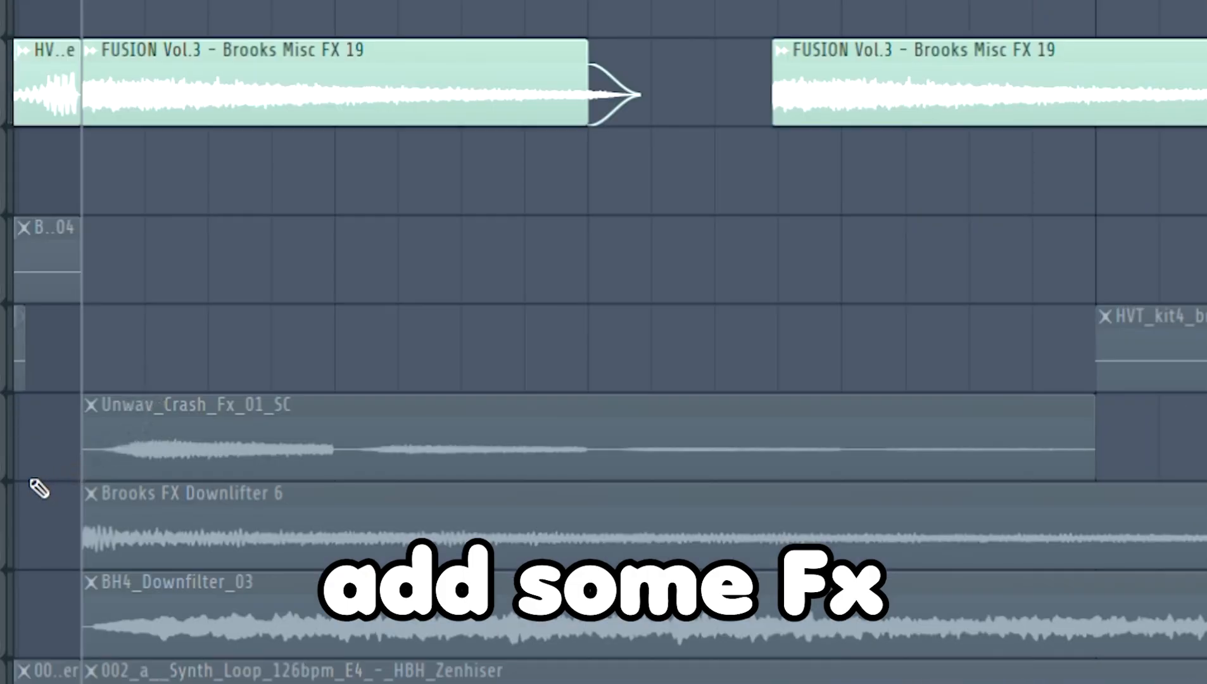
left_click(6, 476)
key("space")
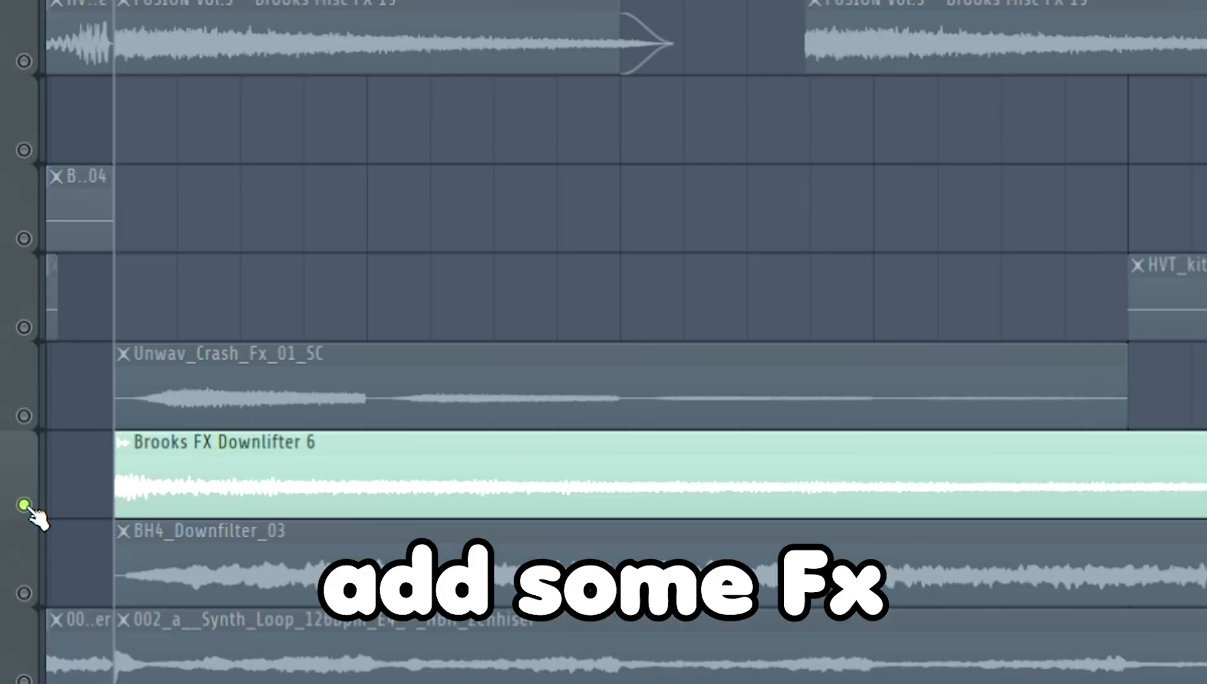
key("space")
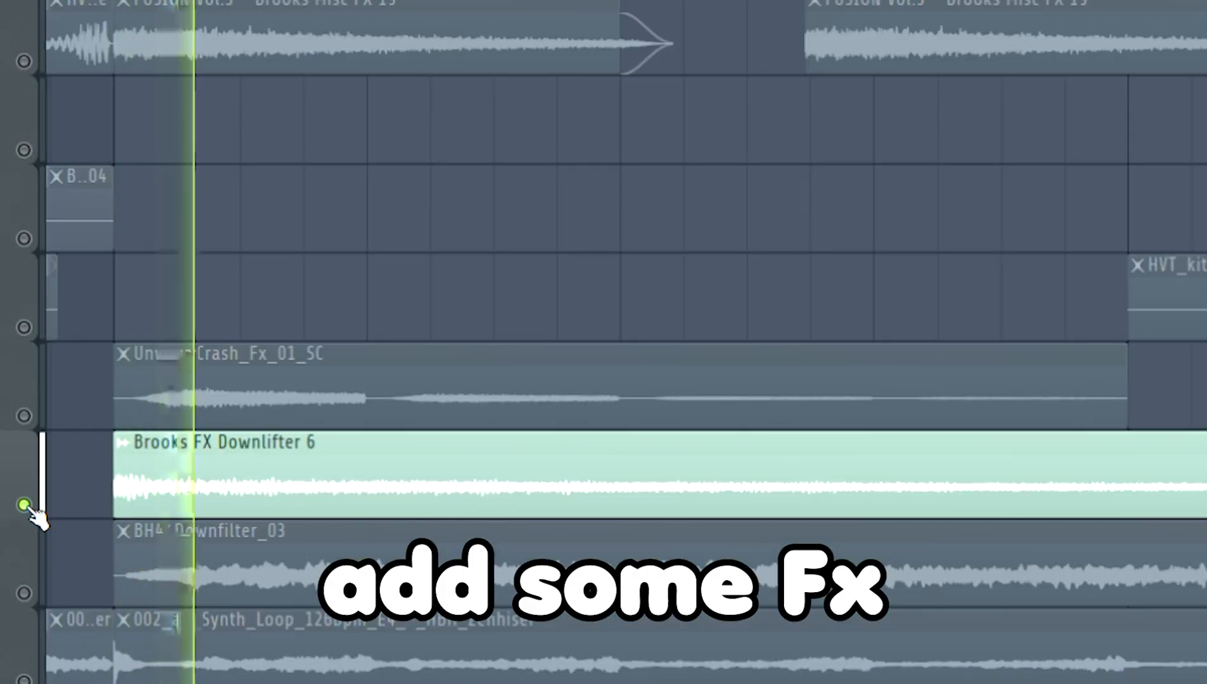
right_click(31, 593)
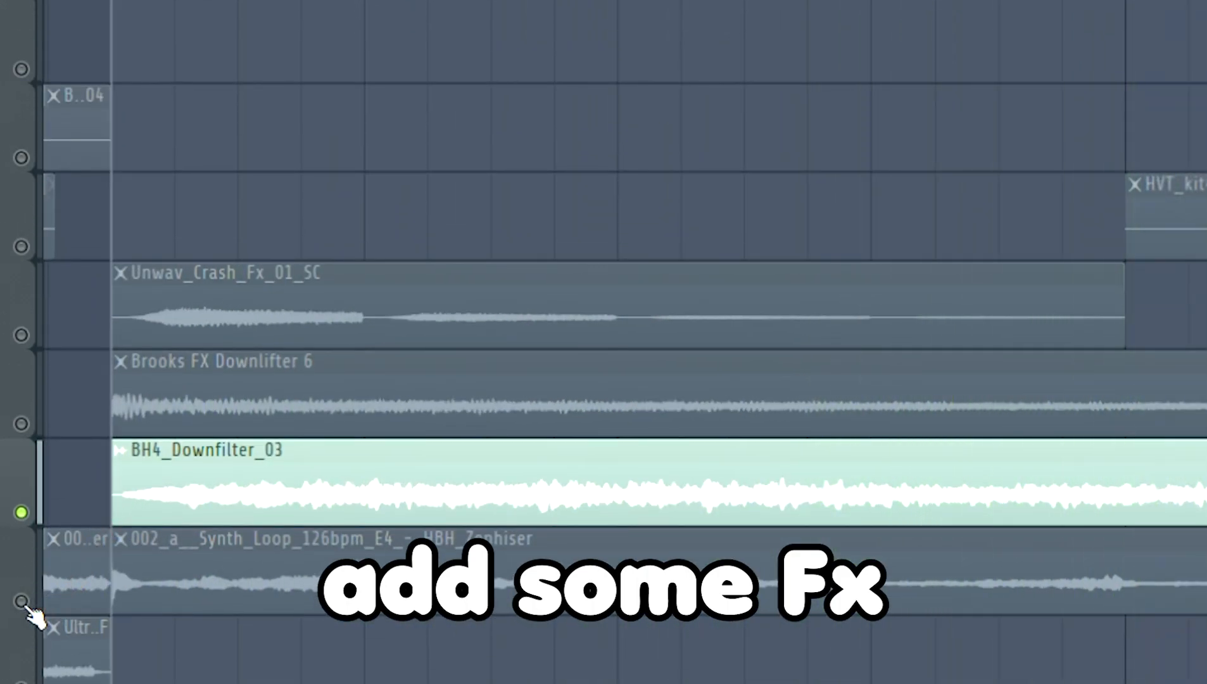
right_click(26, 605)
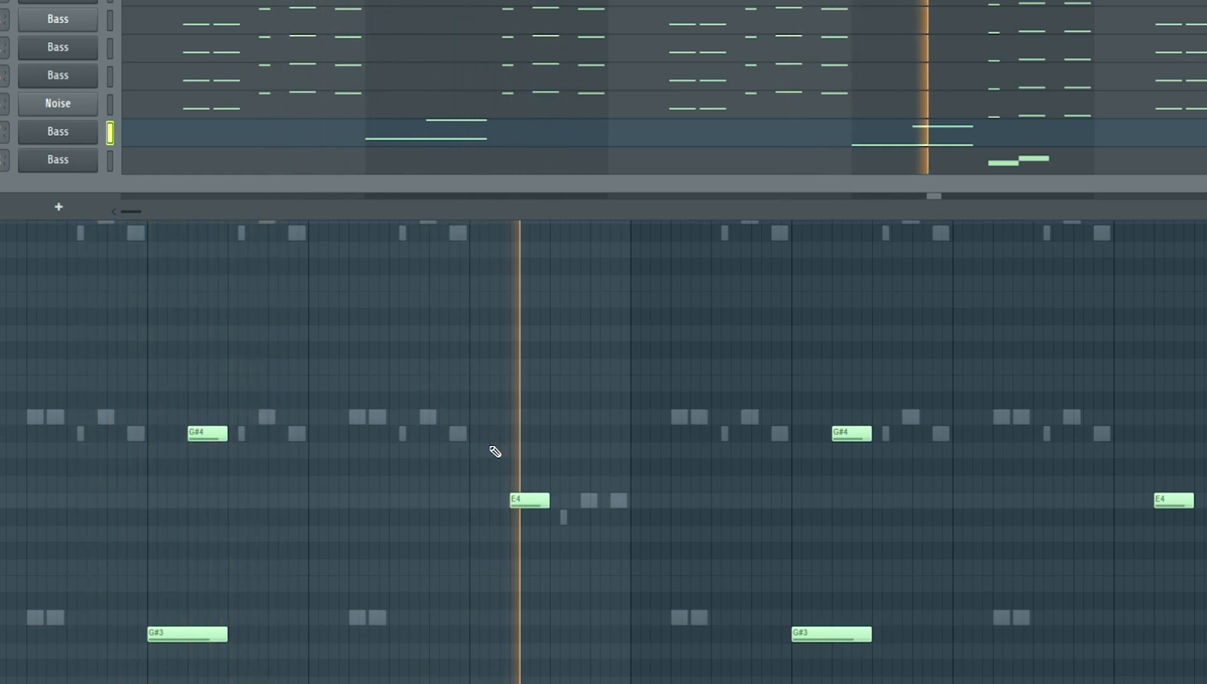
Step: Play the Bass line pattern and examine the Sub channel's notes in the piano roll
key("space")
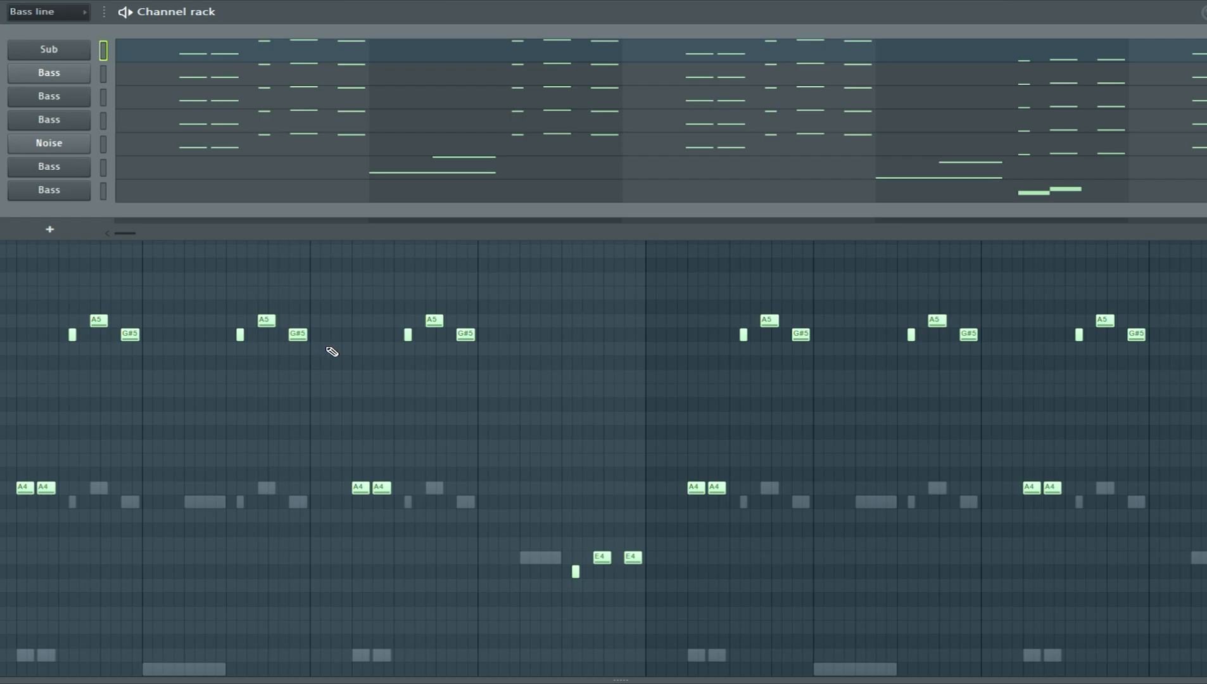
scroll(349, 348, "down", 2)
key("space")
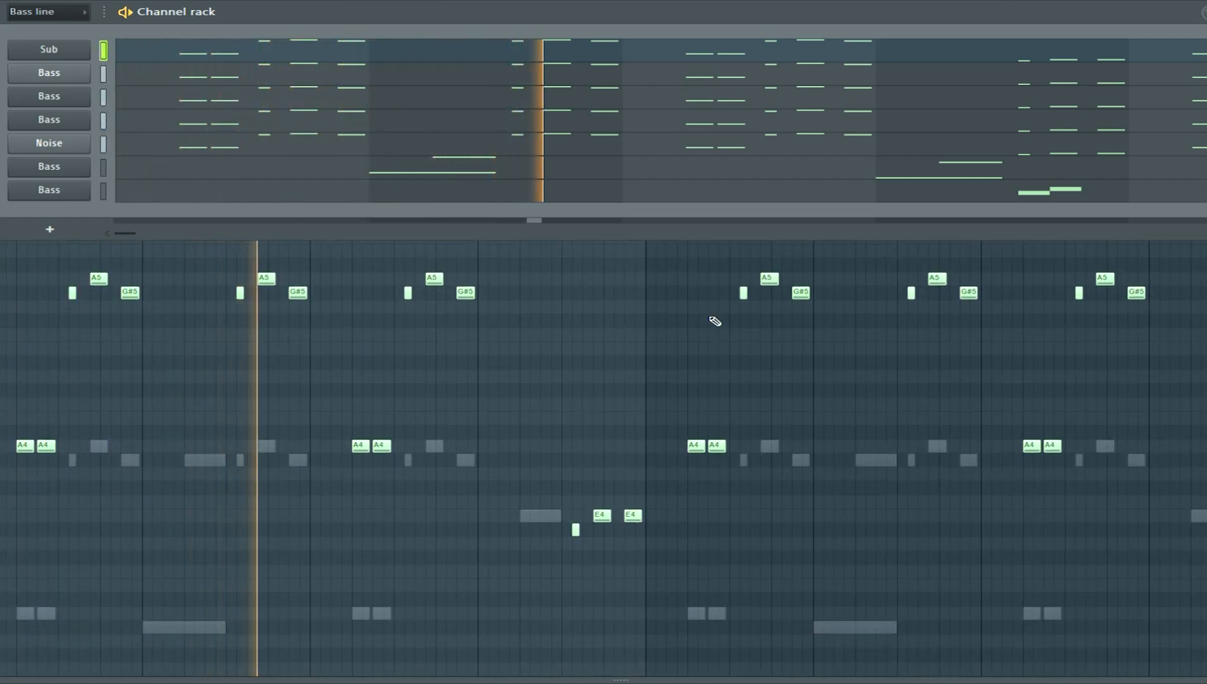
scroll(714, 322, "down", 1)
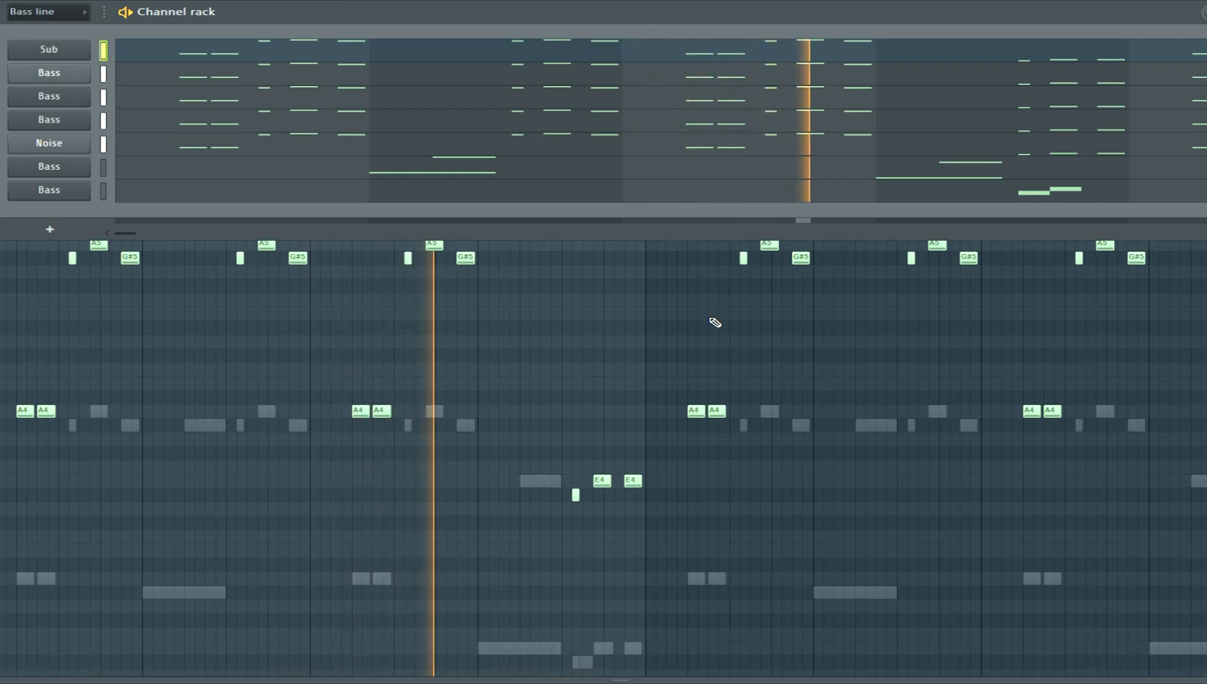
scroll(714, 325, "up", 1)
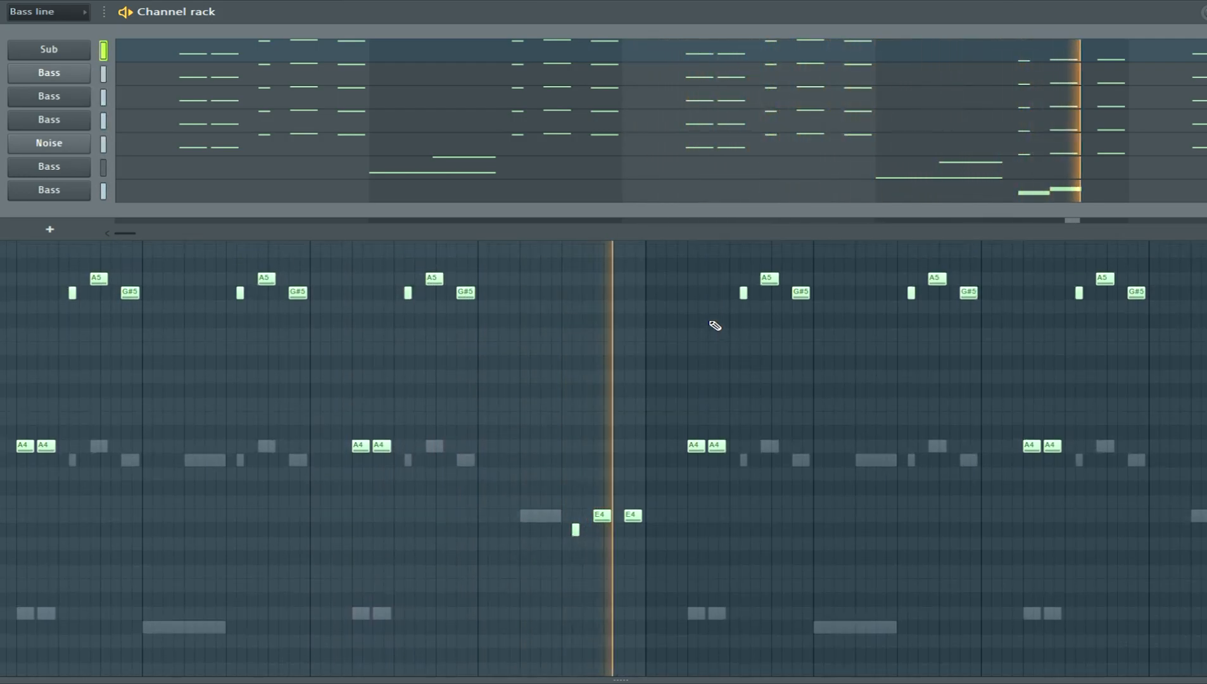
scroll(966, 375, "down", 1)
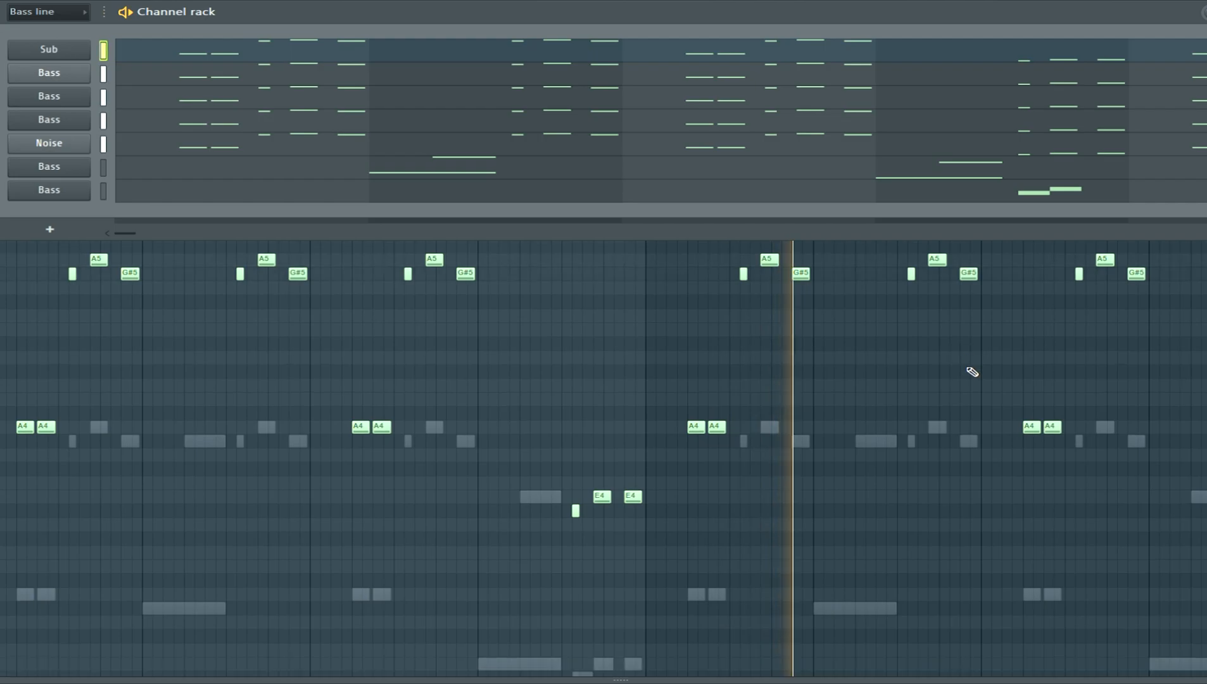
scroll(974, 374, "down", 1)
scroll(974, 374, "up", 1)
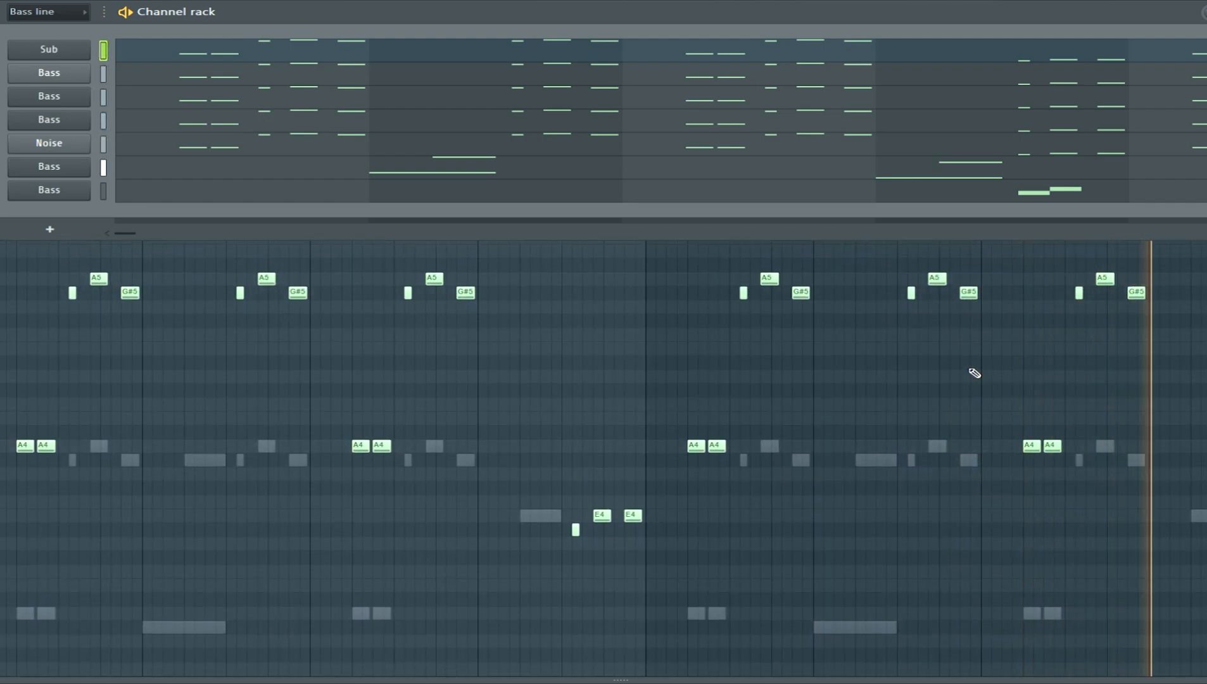
scroll(974, 373, "down", 1)
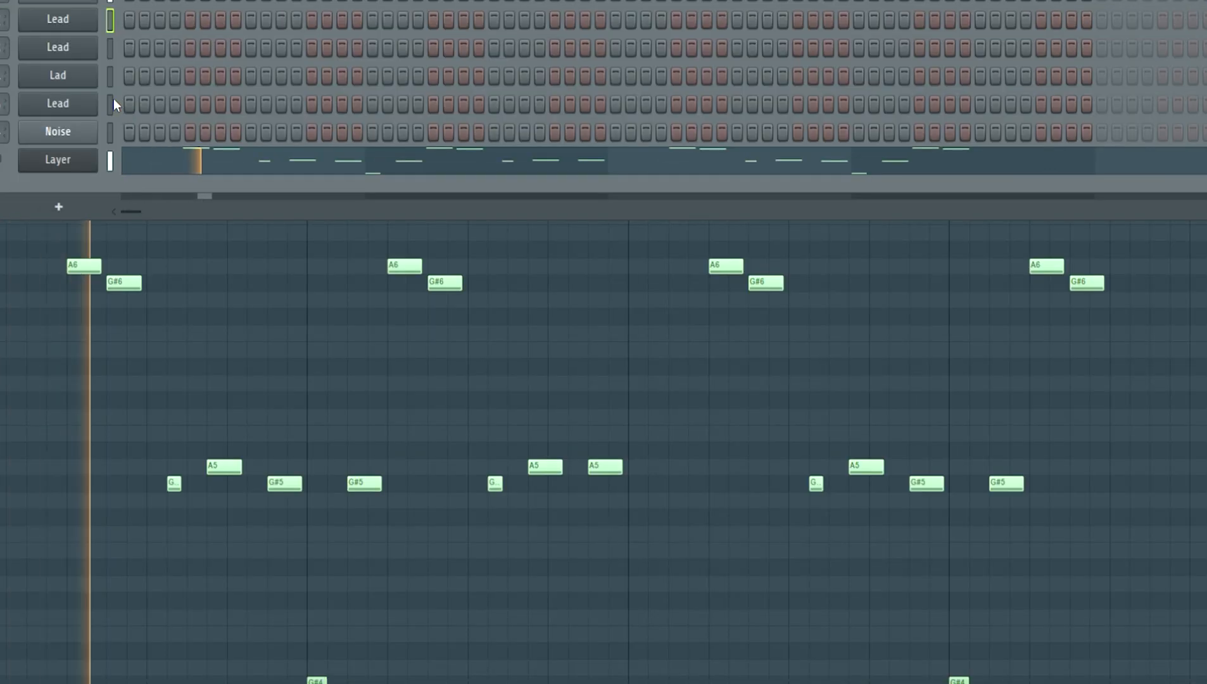
Step: Play back the lead Layer channel's melody in the piano roll
key("space")
key("space")
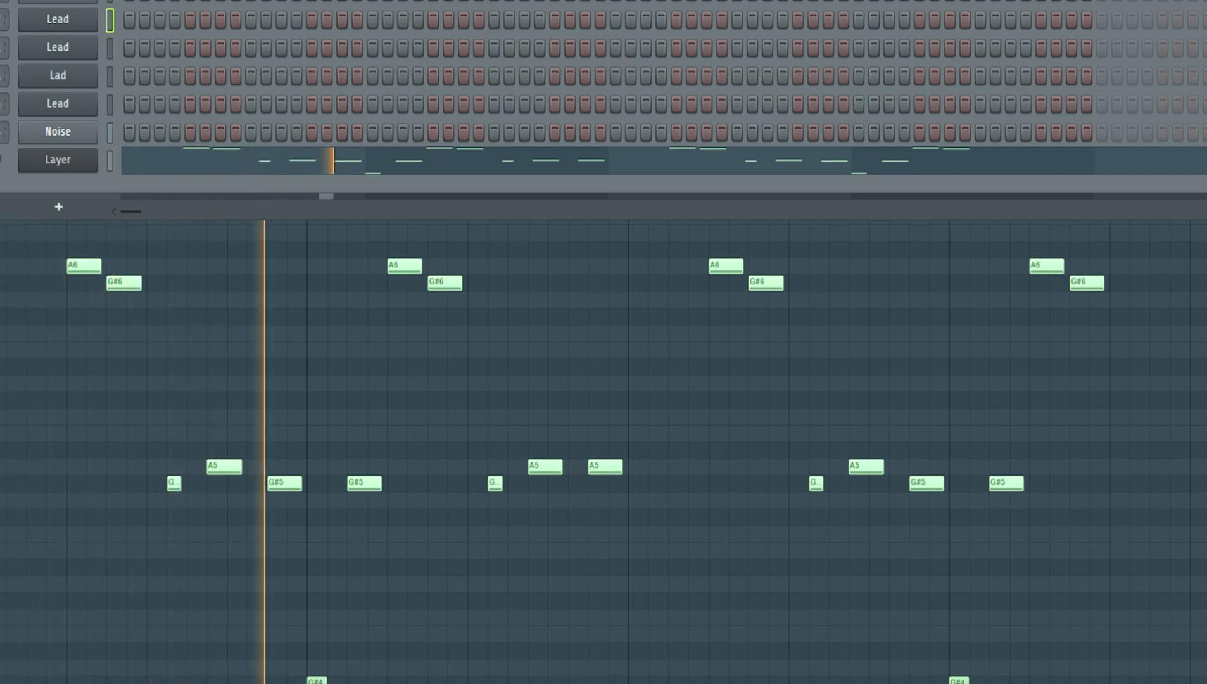
key("space")
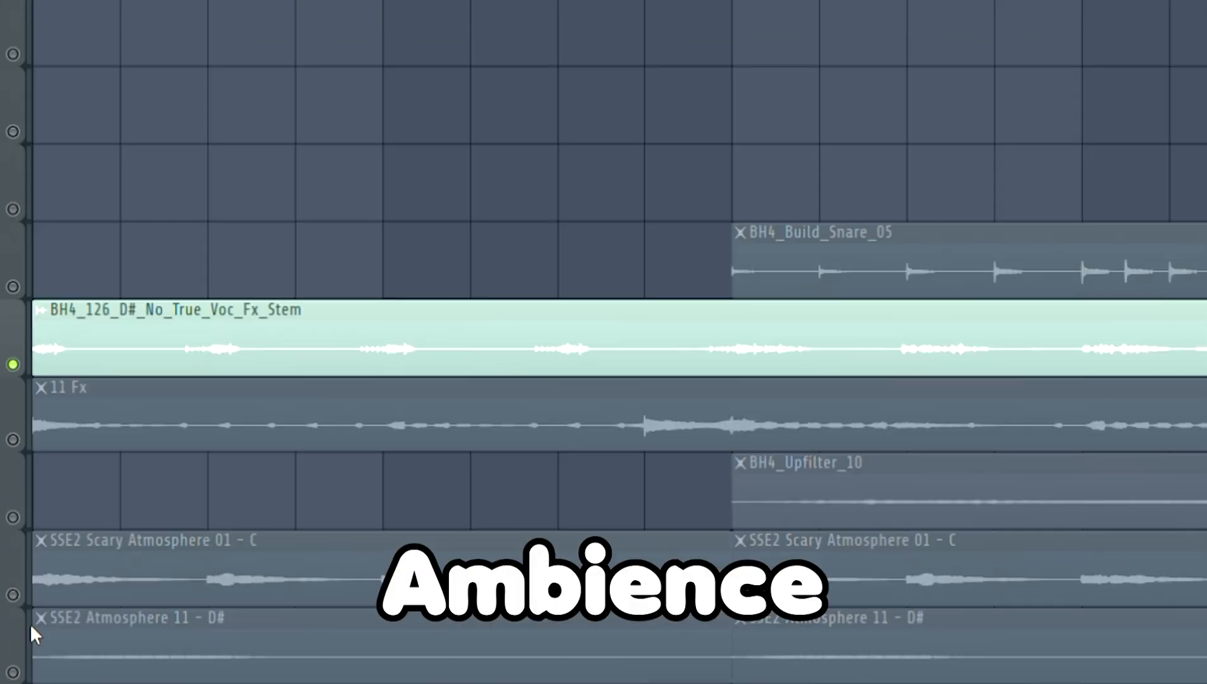
Step: Solo the SSE2 Scary Atmosphere 01 - C ambience track and listen to it
right_click(25, 598)
scroll(107, 573, "down", 3)
scroll(111, 563, "up", 1)
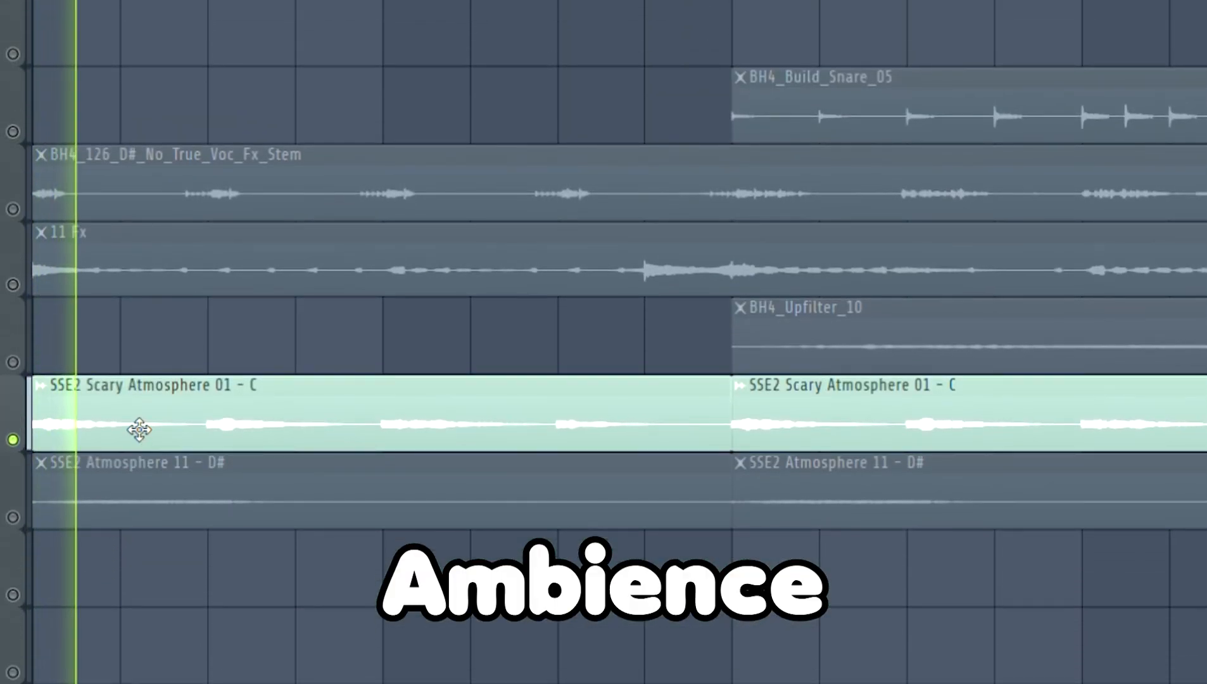
scroll(144, 421, "down", 1)
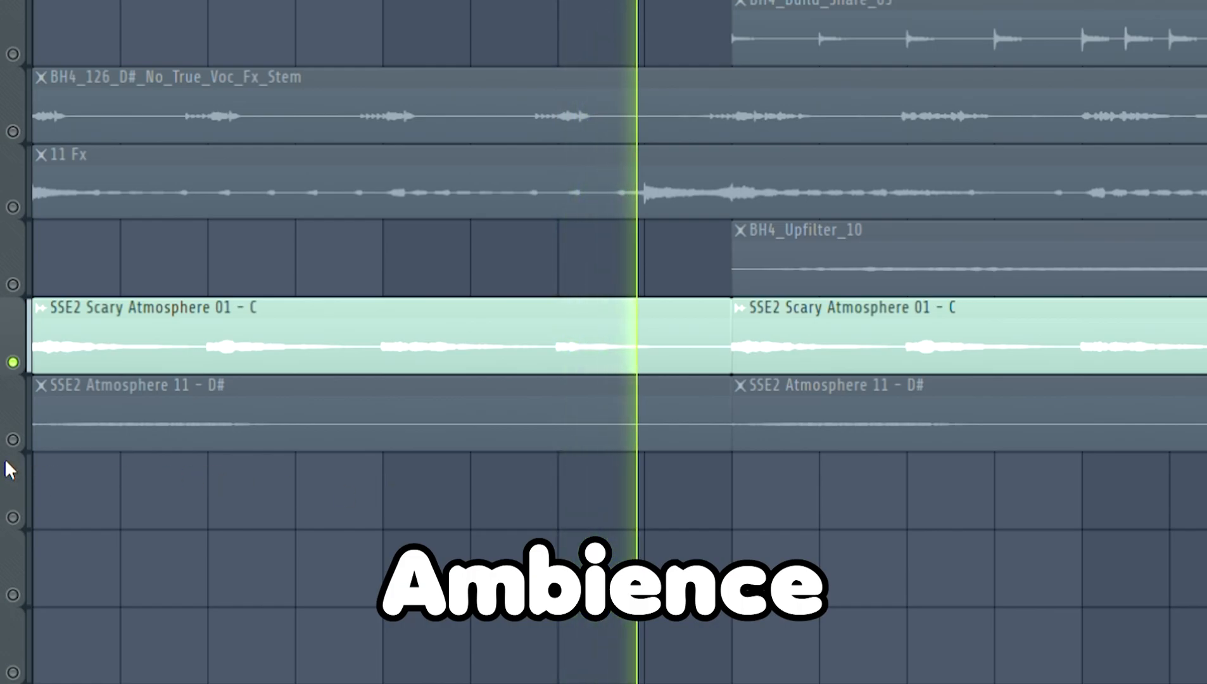
Step: Solo the SSE2 Atmosphere 11 - D# ambience track and play it
key("space")
right_click(12, 440)
key("space")
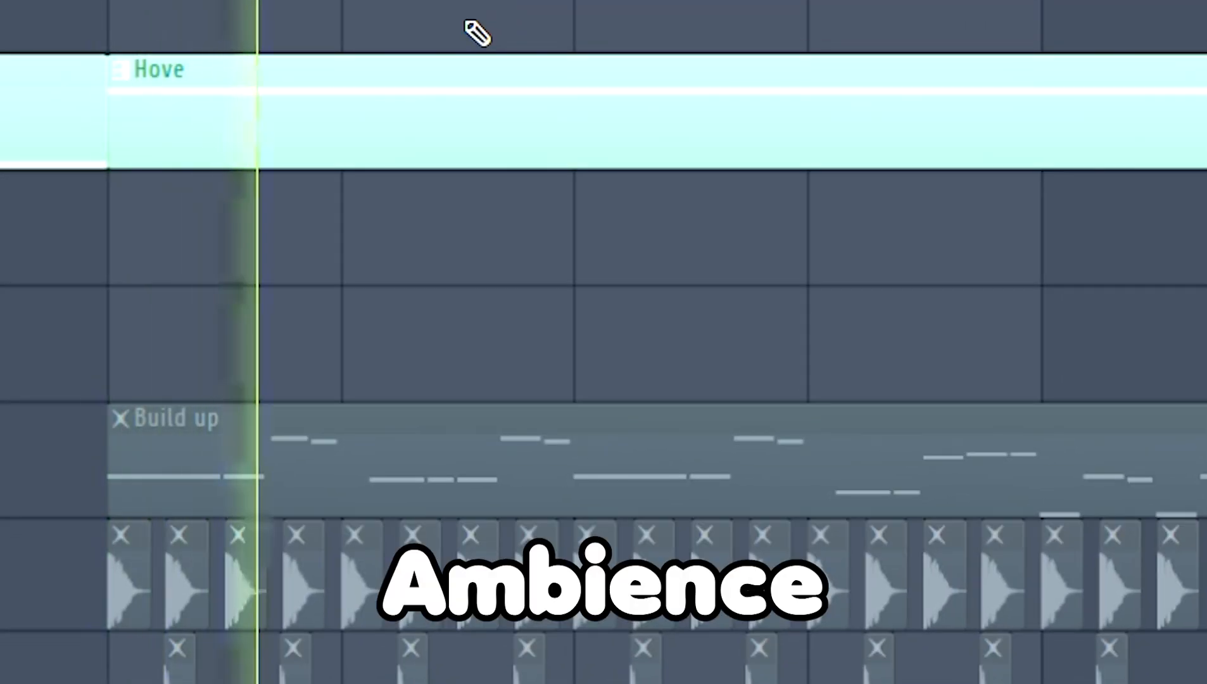
Step: Audition the soloed SSE2 Clock FX 02 128BPM clips and stop playback after the PAD clips
key("space")
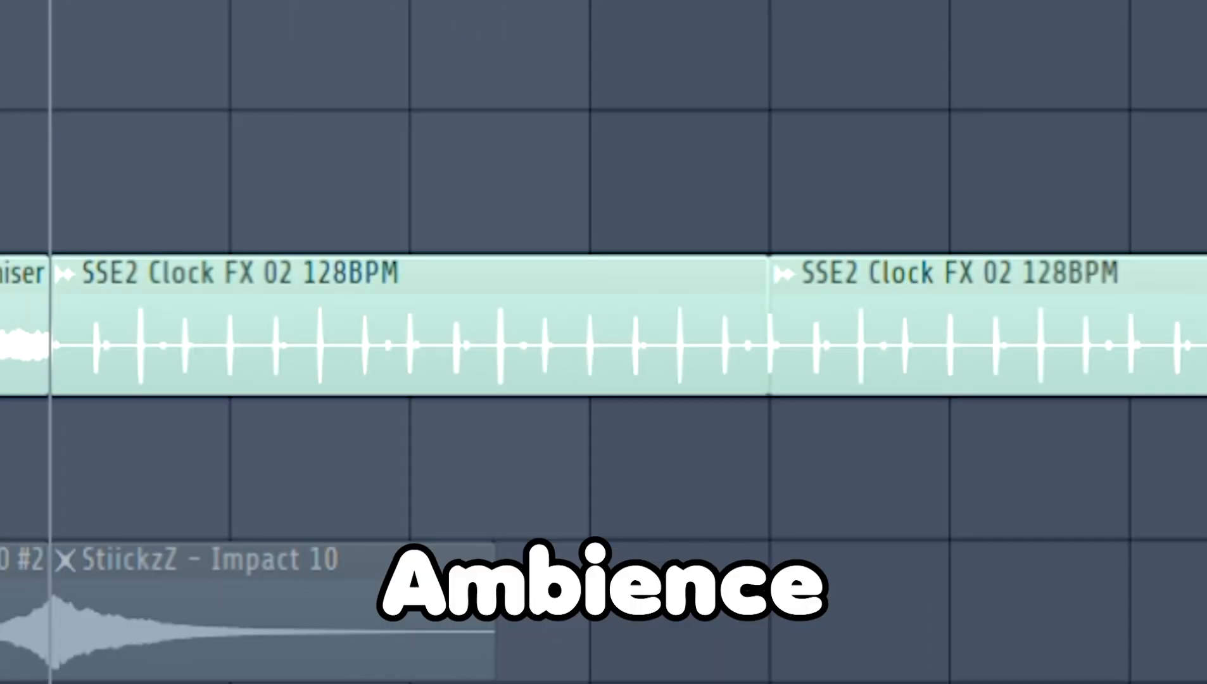
key("space")
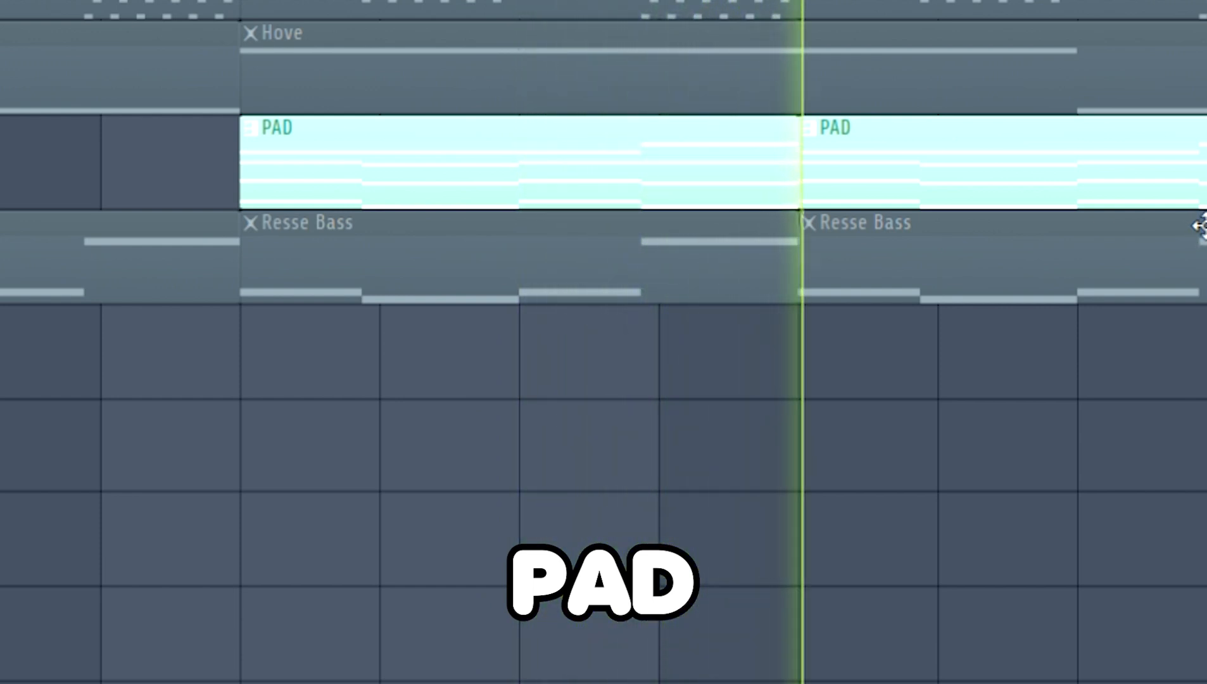
key("space")
scroll(1092, 289, "down", 1)
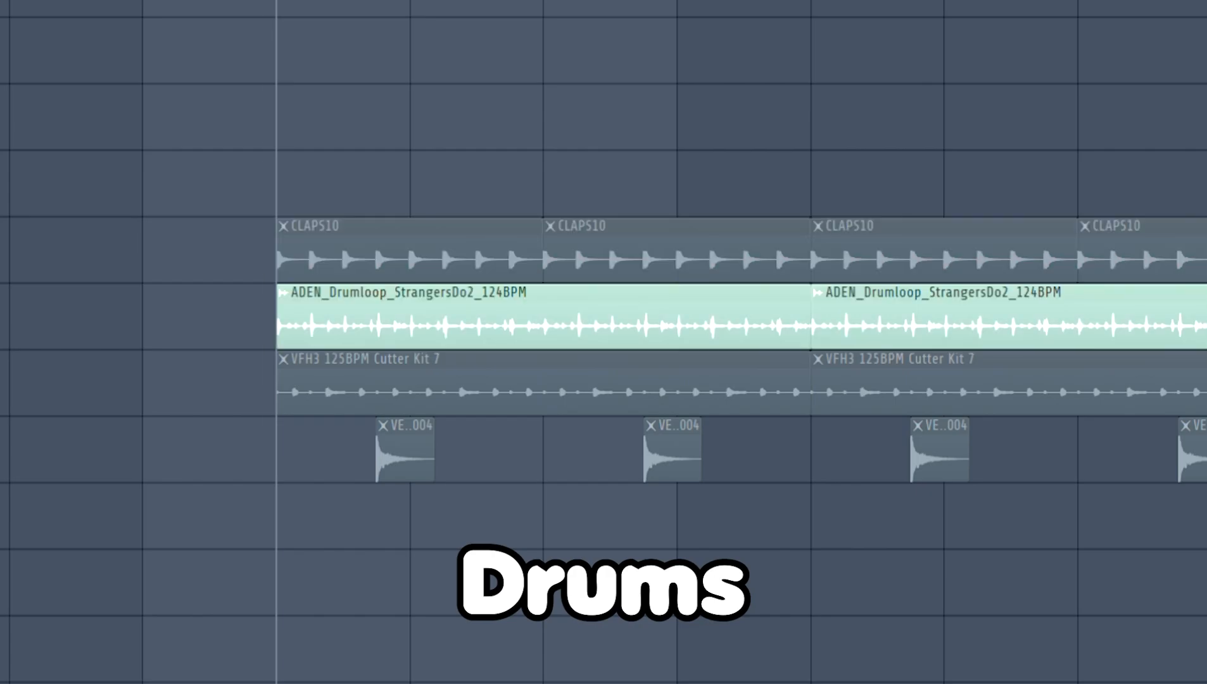
Step: Play the soloed ADEN_Drumloop_StrangersDo2_124BPM track, and pick the Build up clip on track 5
key("space")
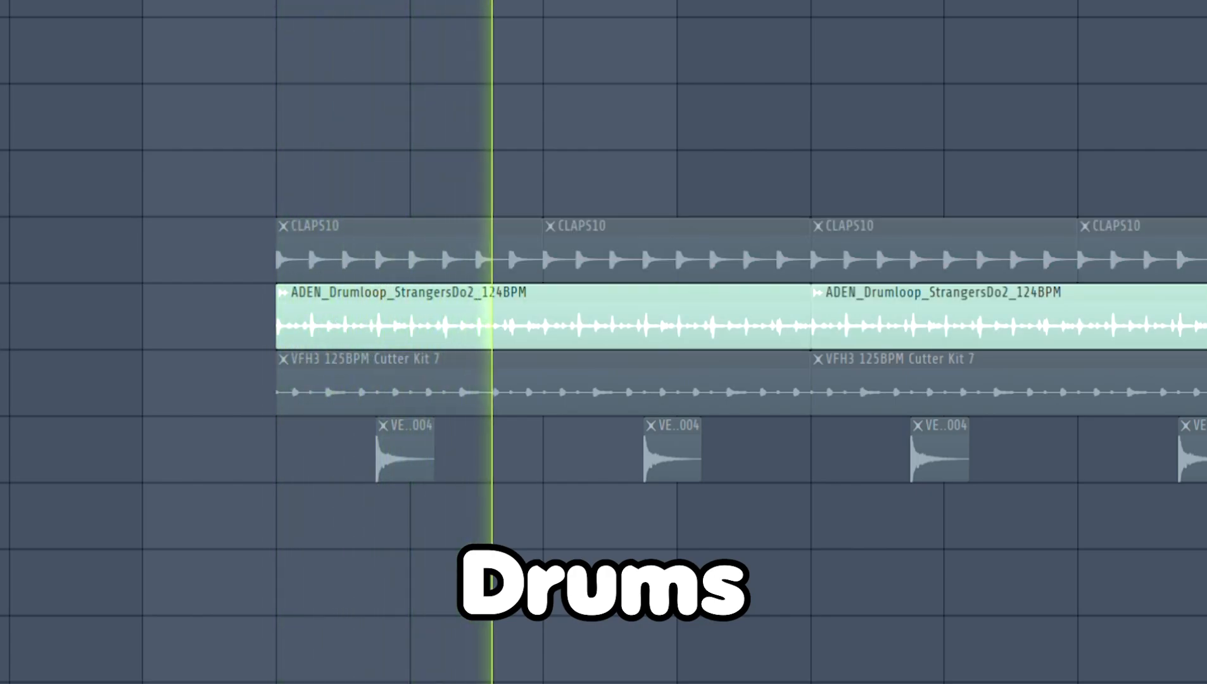
key("space")
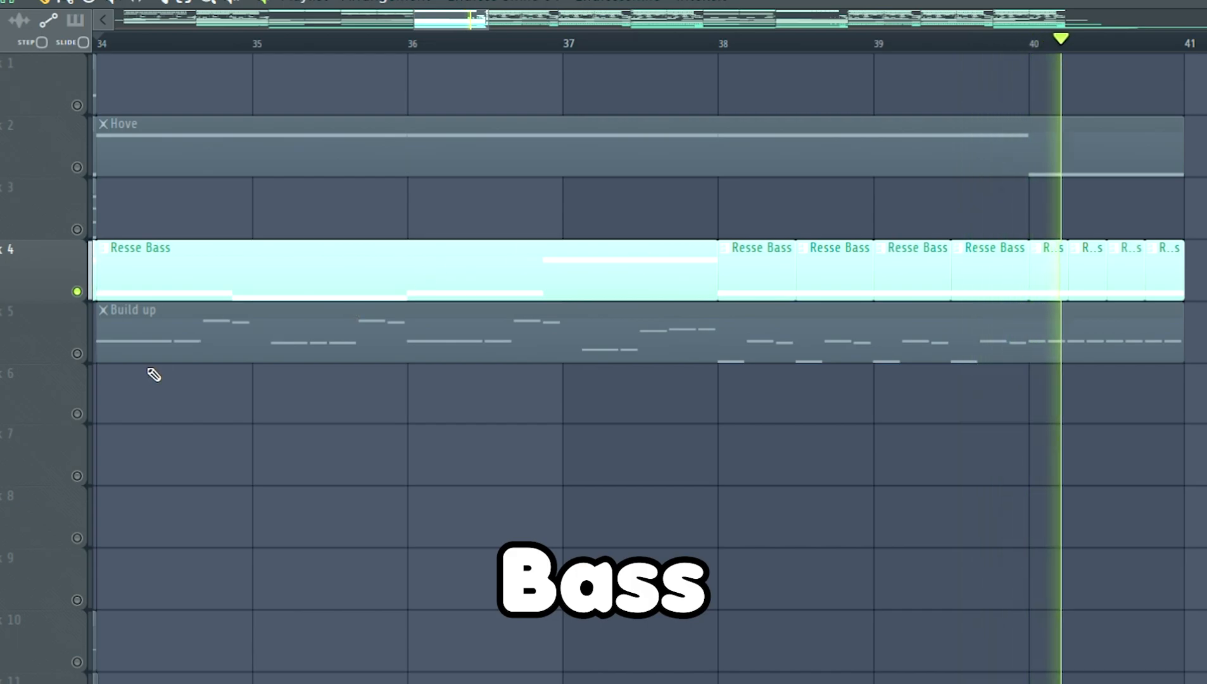
left_click(118, 315)
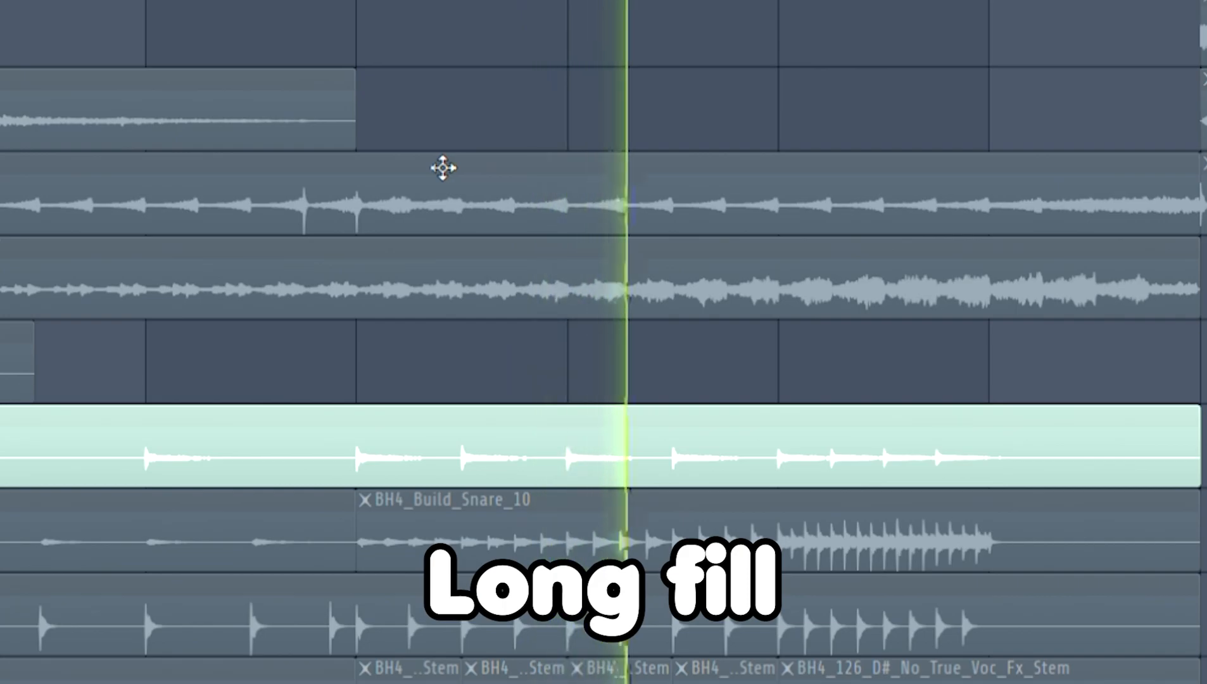
Step: Examine the long fill's snare build-up tracks and look through the full Future bouce pluck 2 playlist arrangement
scroll(444, 167, "down", 1)
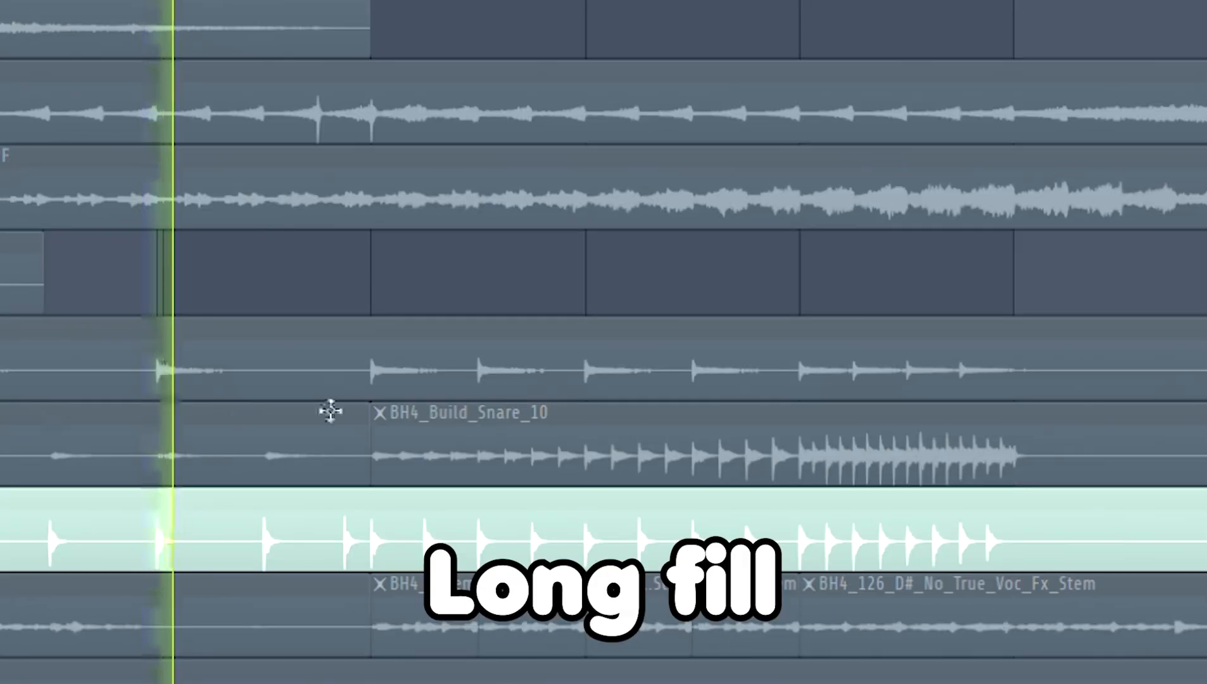
scroll(581, 388, "down", 1)
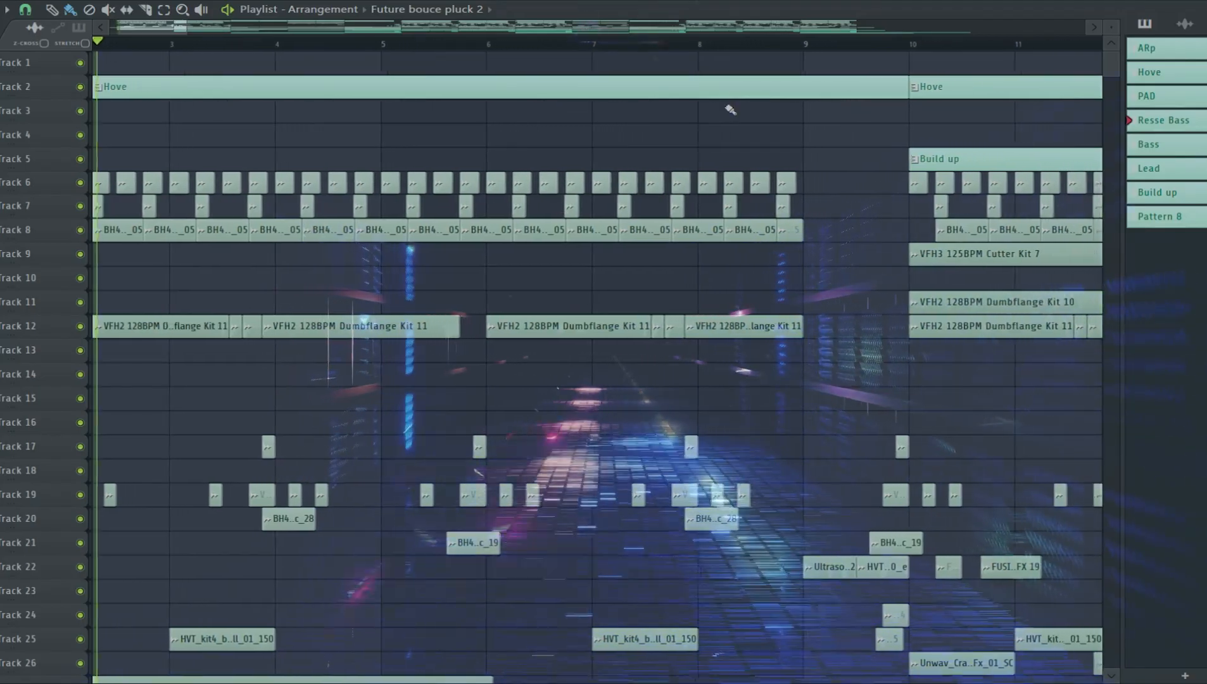
scroll(768, 155, "down", 6)
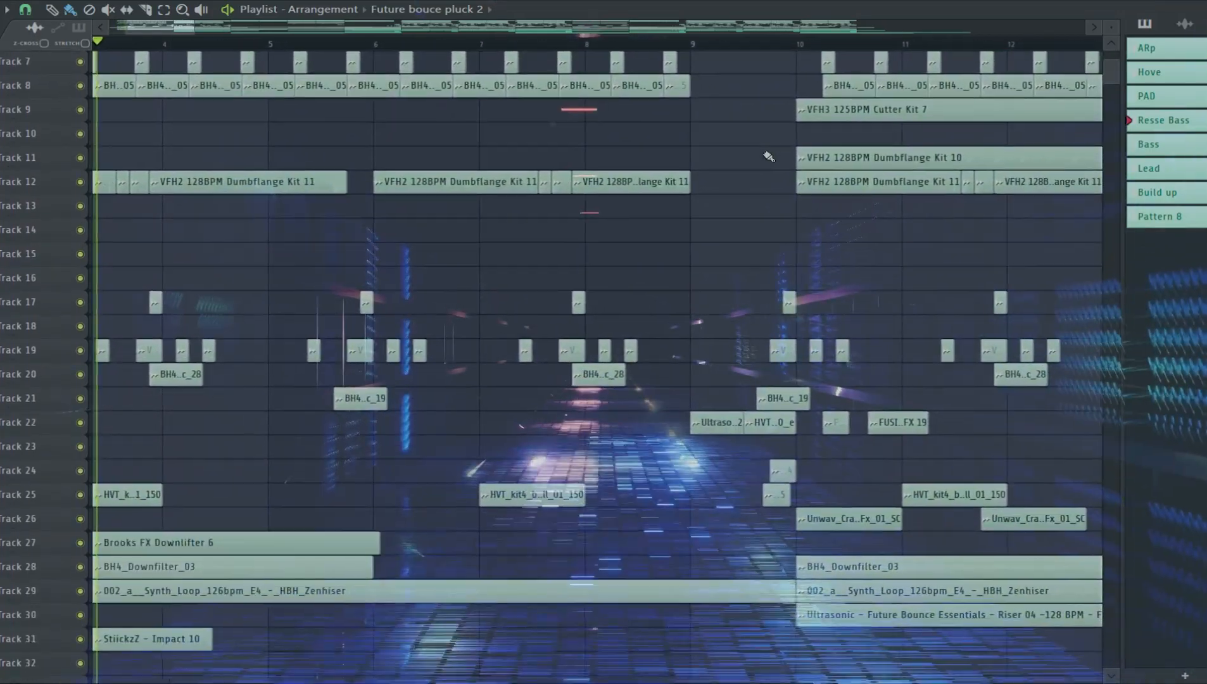
scroll(768, 155, "up", 6)
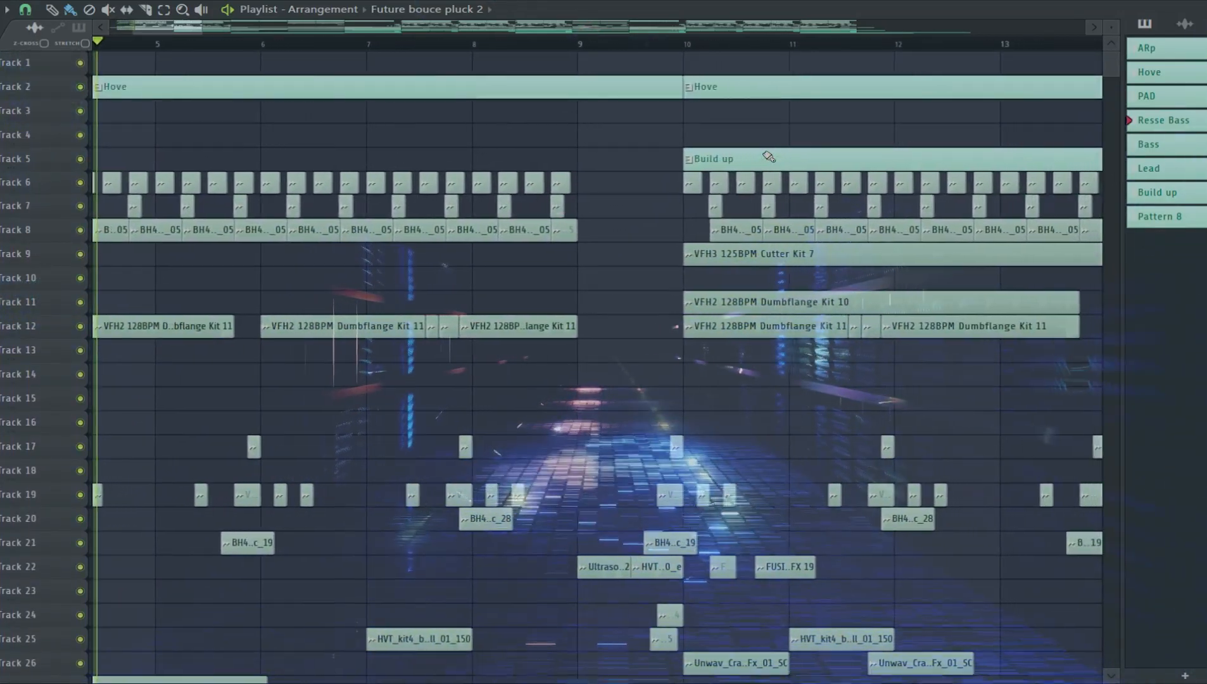
scroll(768, 156, "down", 1)
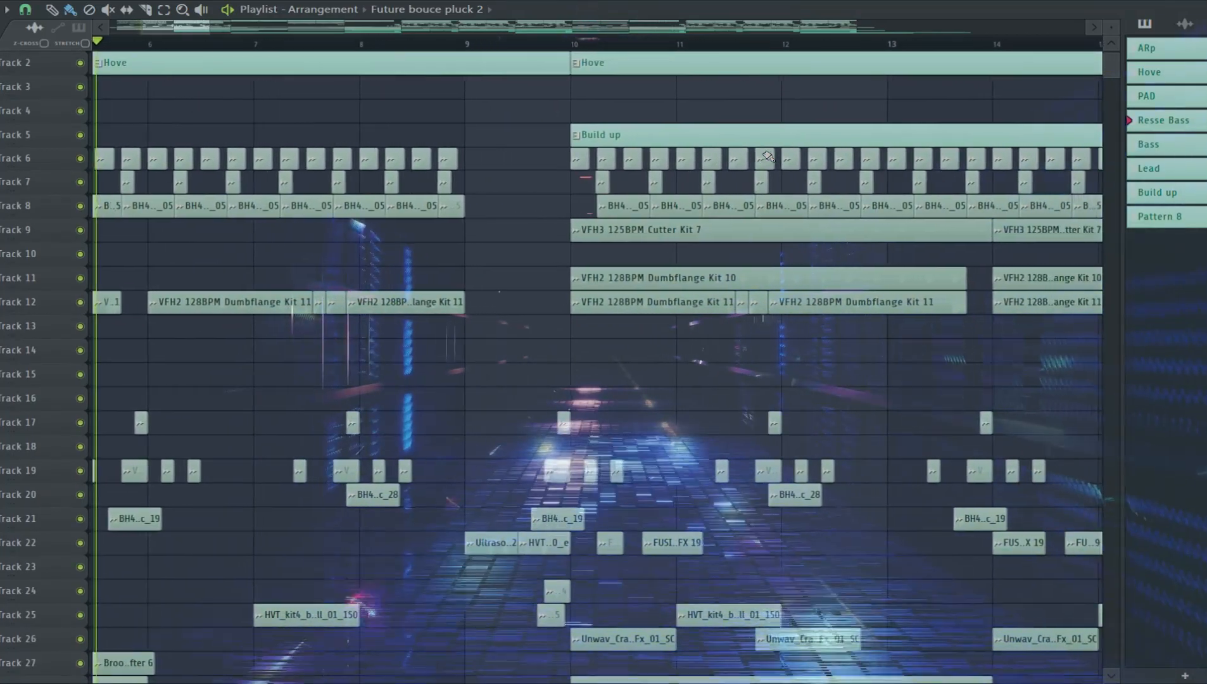